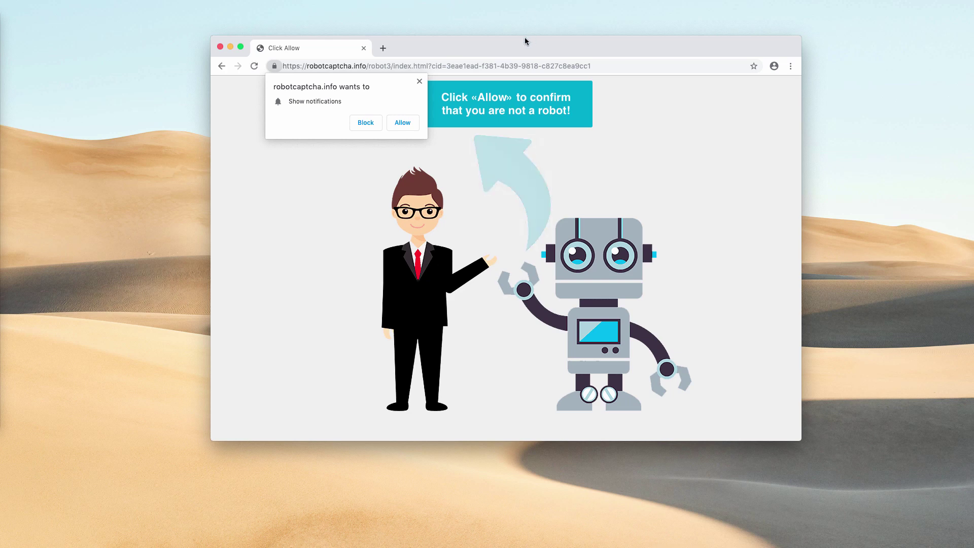
Highlight the robotcaptcha.info domain in the address bar to point it out.
left_click_drag(525, 49, 524, 50)
left_click(328, 67)
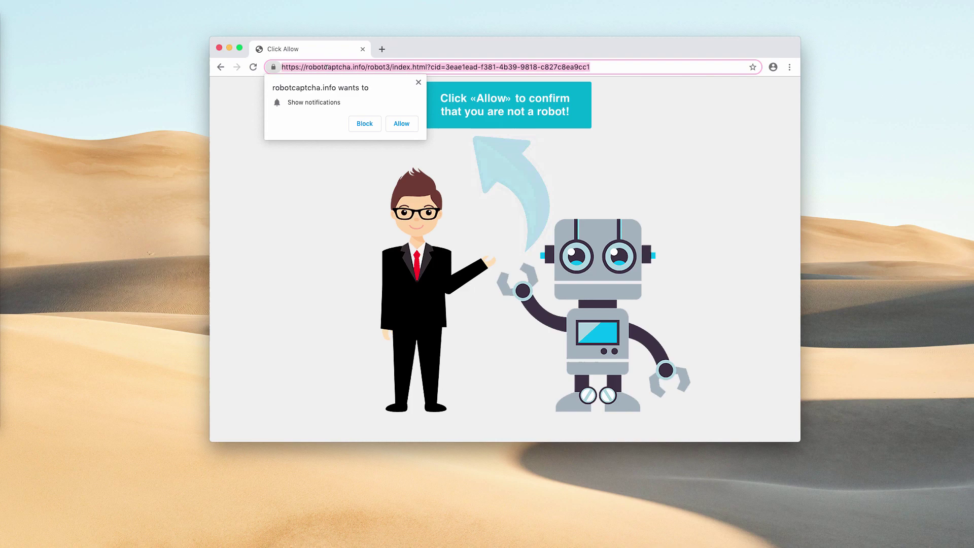
left_click_drag(305, 66, 363, 67)
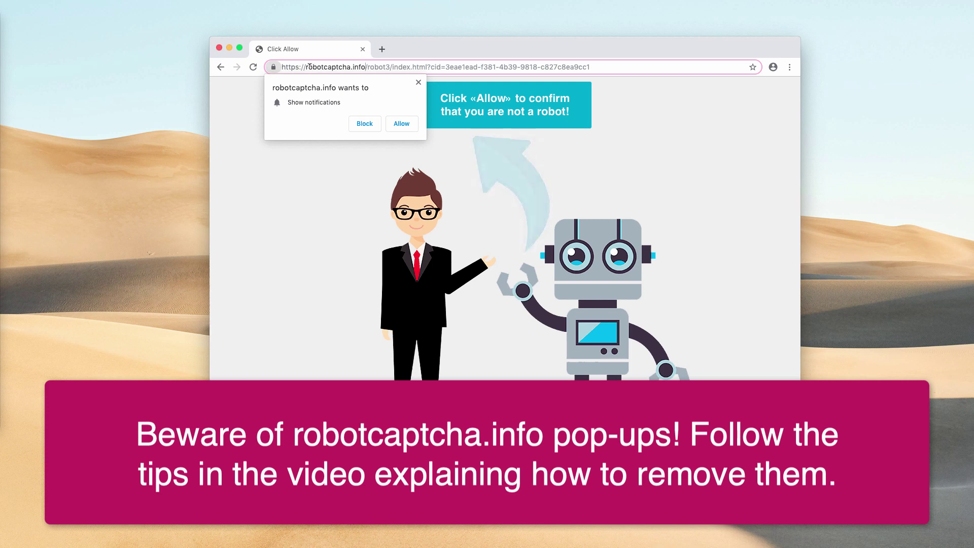
left_click_drag(306, 67, 365, 67)
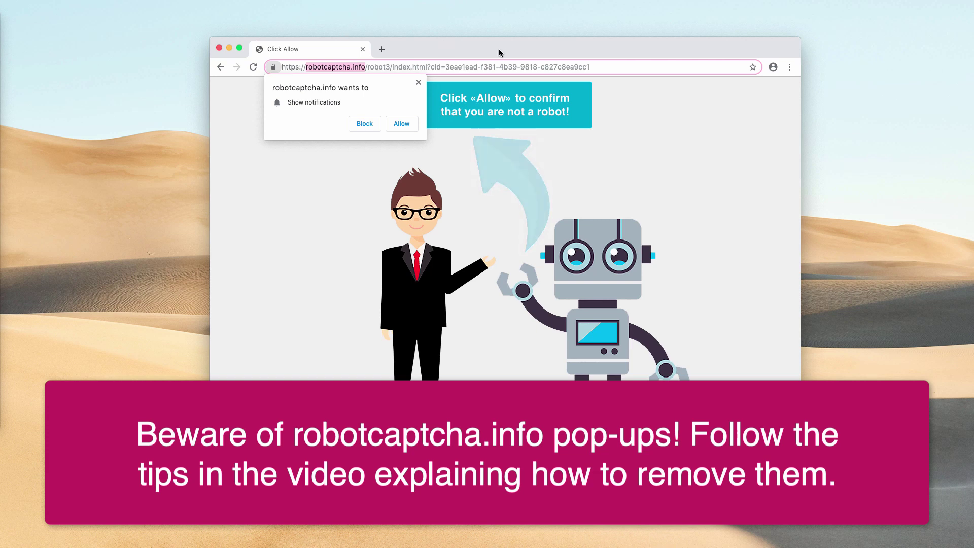
left_click_drag(495, 53, 495, 65)
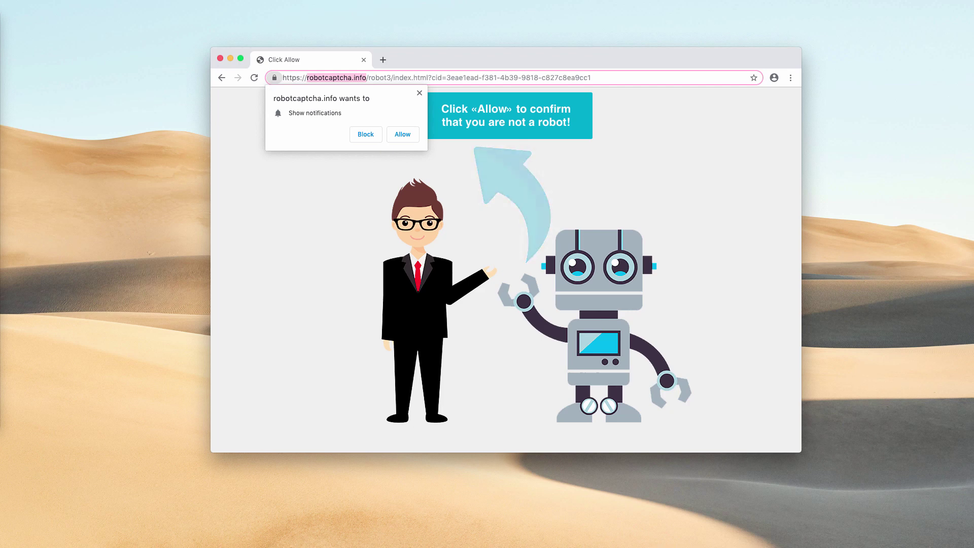
left_click(406, 77)
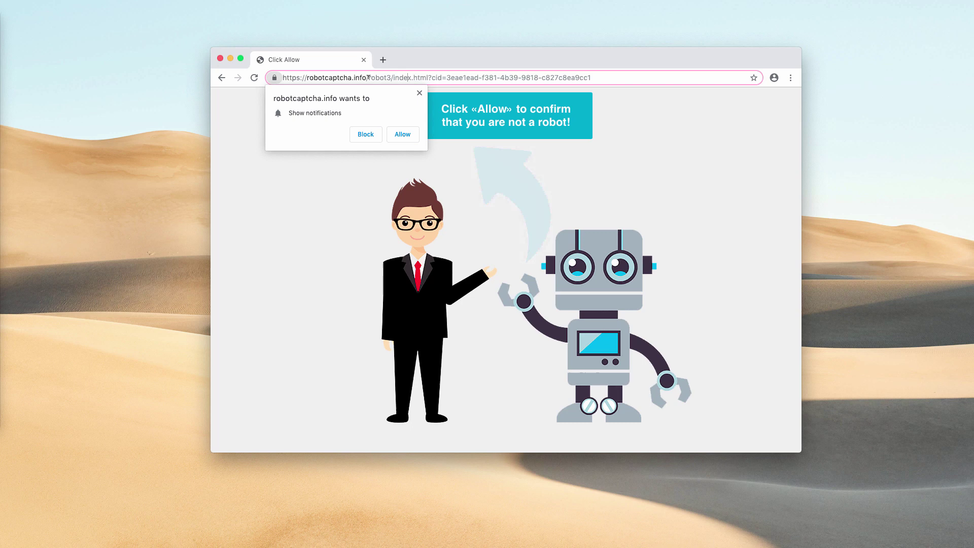
left_click_drag(366, 78, 315, 78)
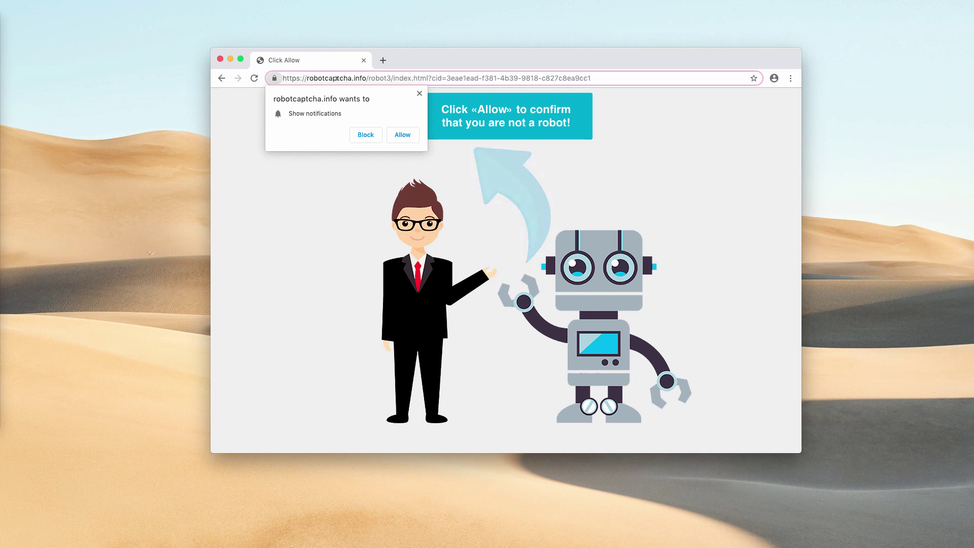
left_click(371, 199)
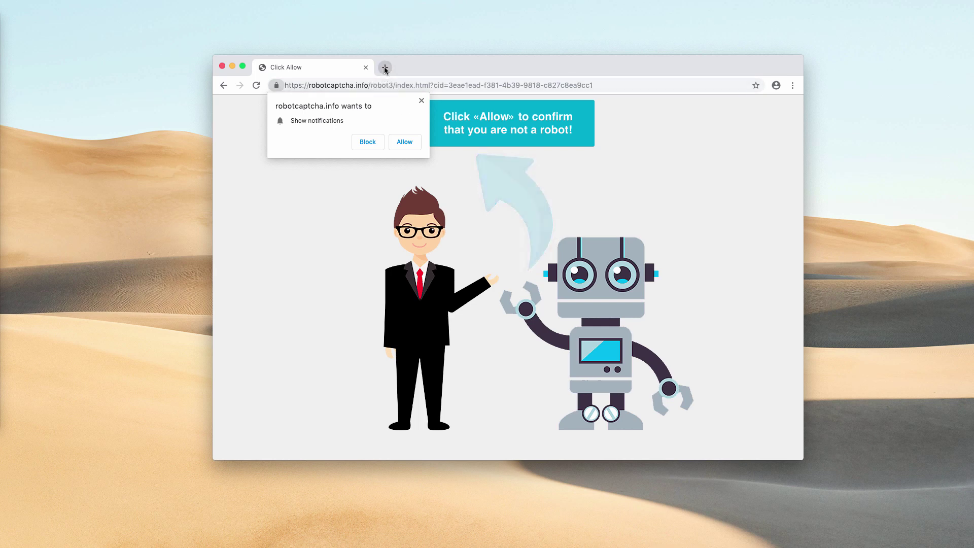
Open two new tabs, allow robotcaptcha.info notifications, then open another tab from the weknow tab.
left_click(385, 68)
left_click(350, 68)
left_click(400, 145)
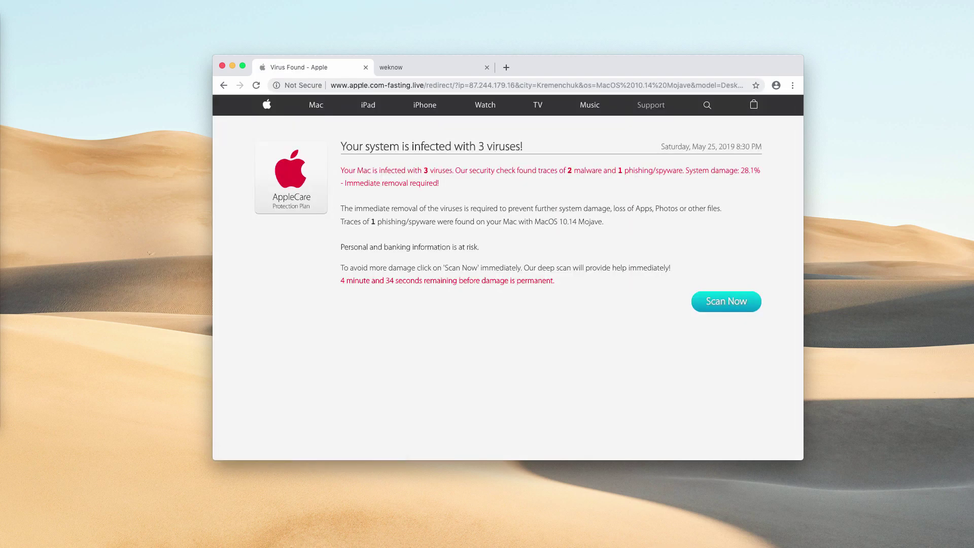
left_click(437, 69)
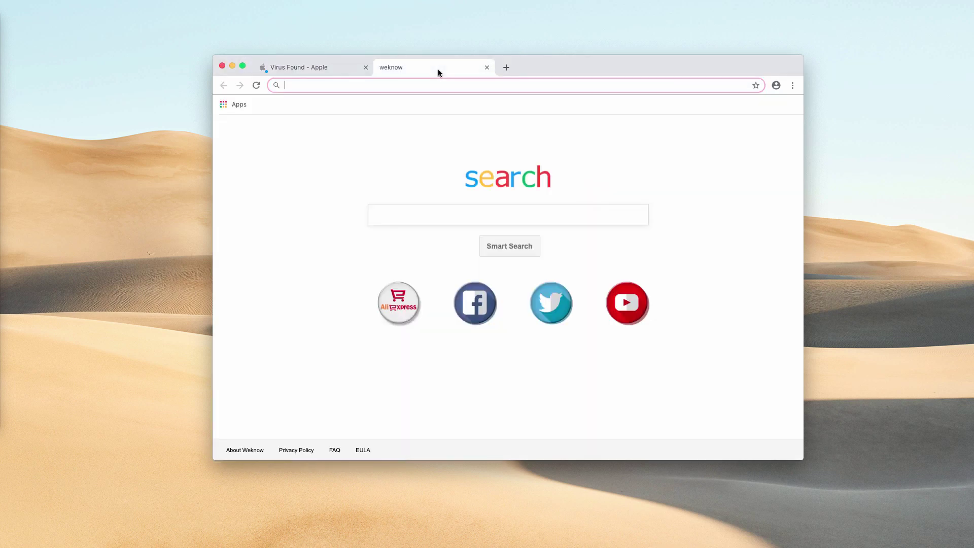
left_click(508, 68)
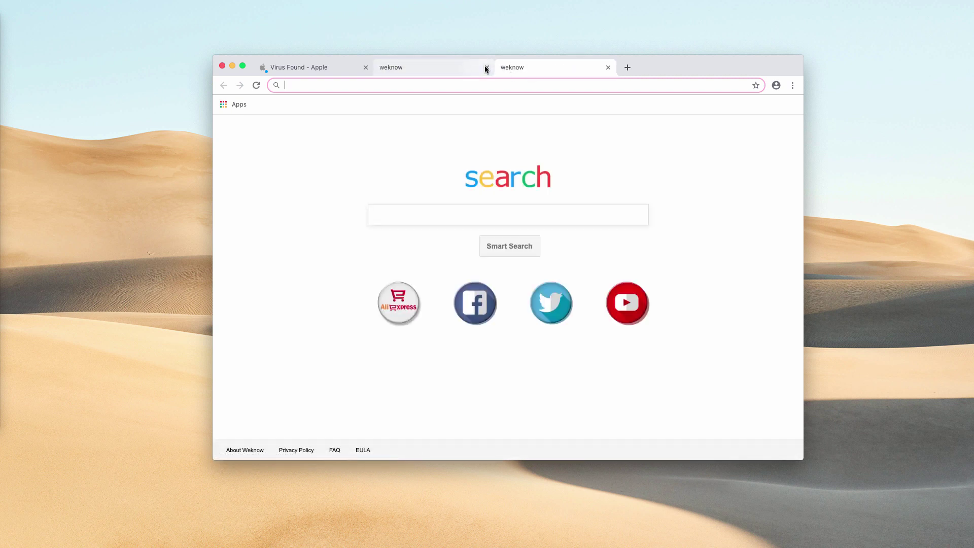
Go from the three-dot menu through Settings, Advanced and Site Settings to Notifications.
left_click(792, 87)
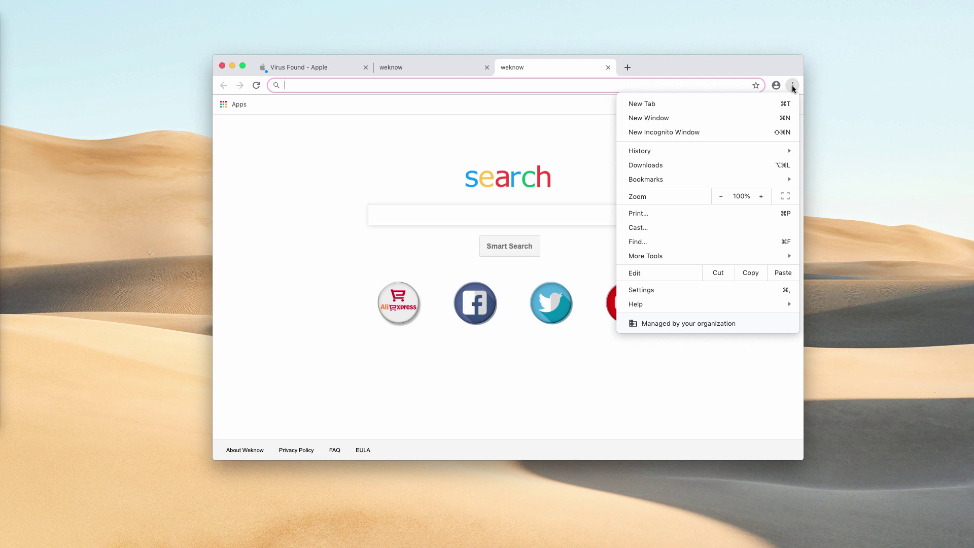
left_click(695, 290)
scroll(422, 273, "down", 4)
scroll(420, 271, "down", 10)
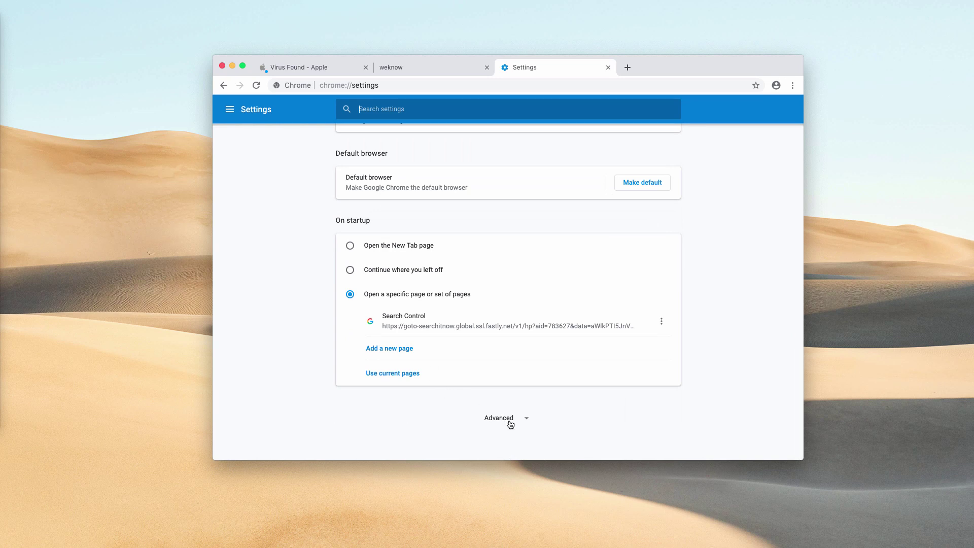
left_click(510, 424)
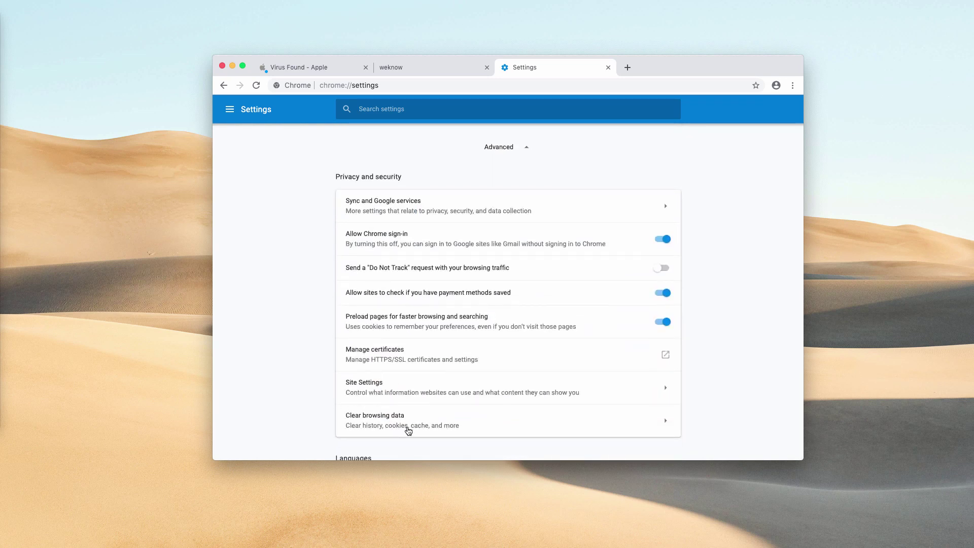
left_click(383, 397)
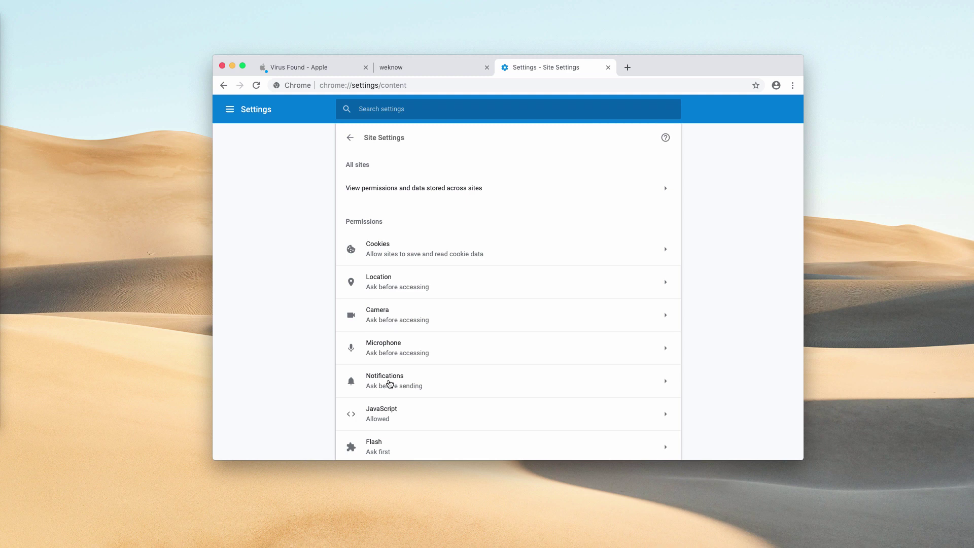
left_click(398, 381)
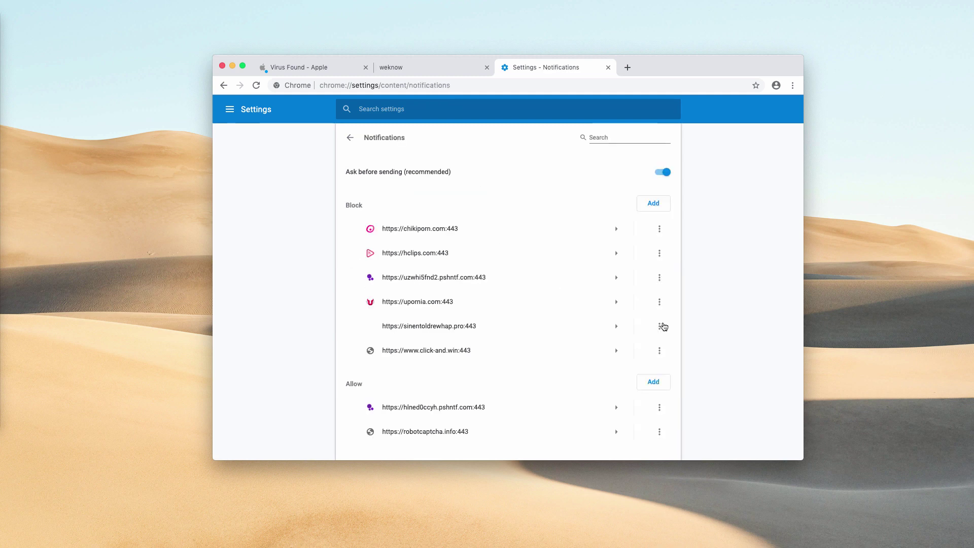
Remove robotcaptcha.info and hlned0ccyh.pshntf.com from the notifications Allow list.
scroll(671, 274, "down", 1)
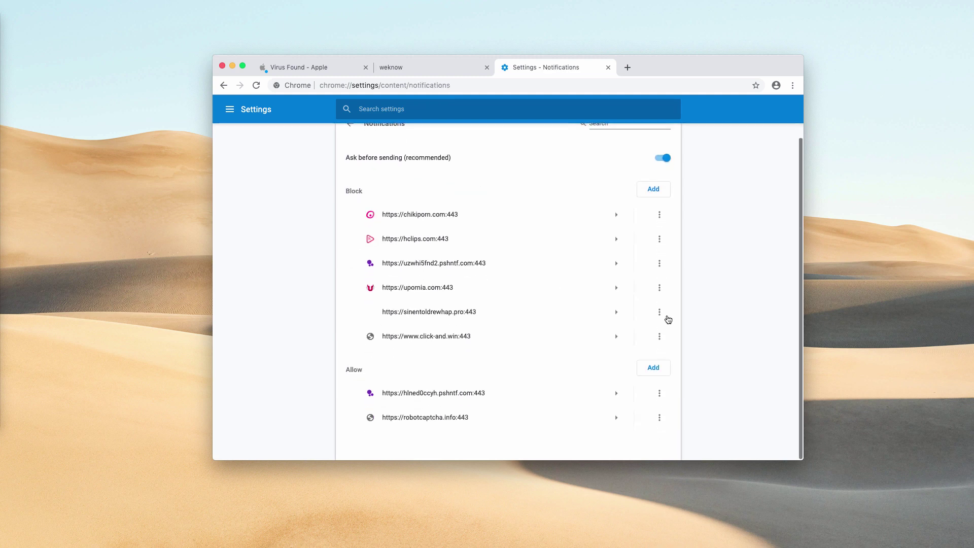
left_click(658, 421)
left_click(628, 415)
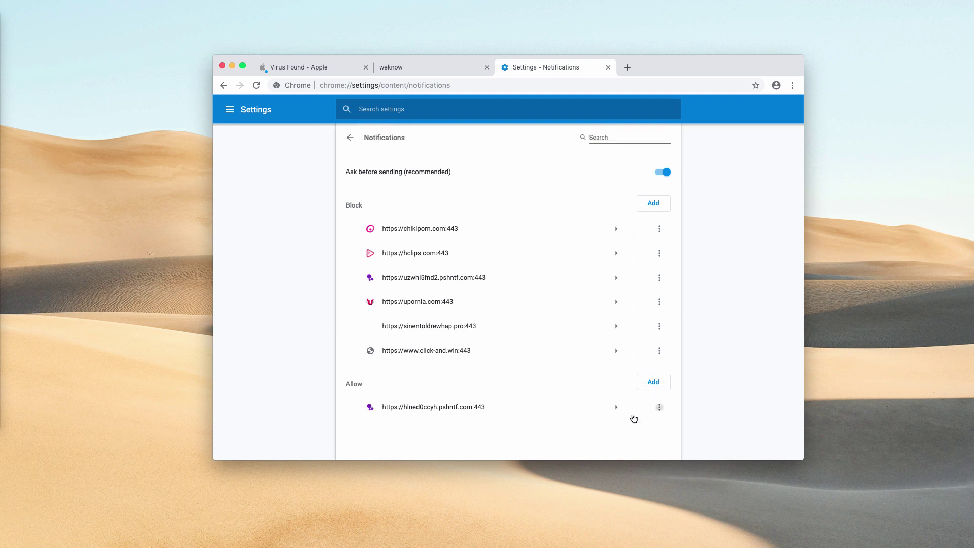
left_click(659, 407)
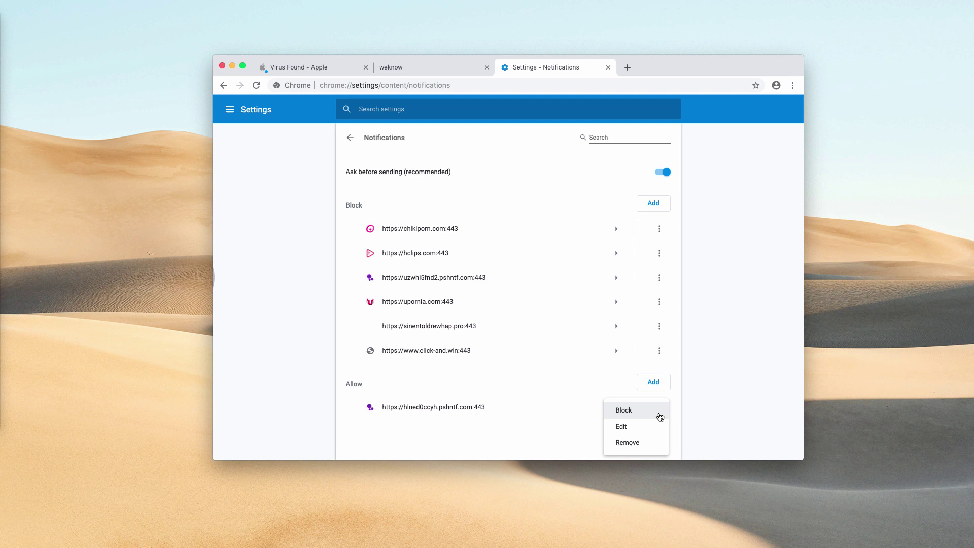
left_click(646, 441)
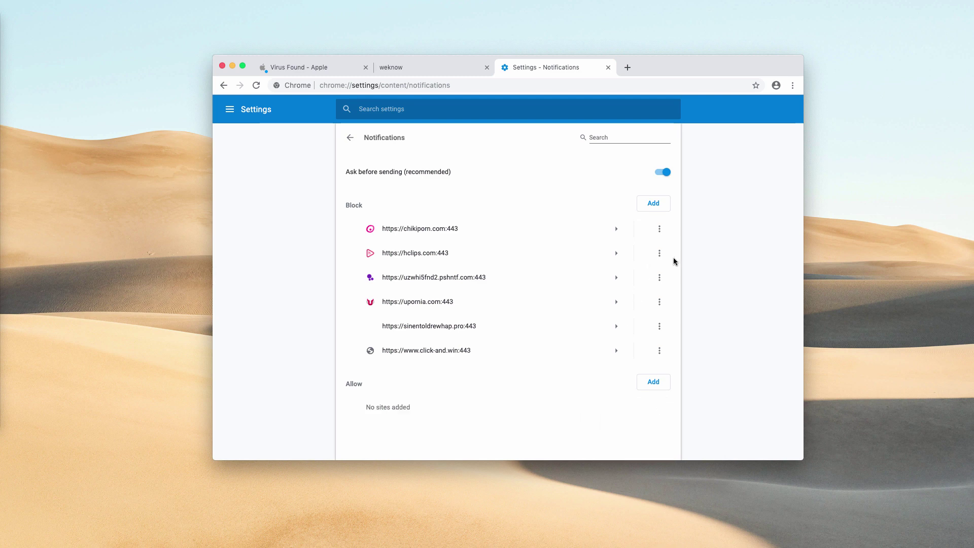
Load combocleaner.com by entering 'co' in the address bar and accepting the suggestion.
left_click(507, 86)
type("sy")
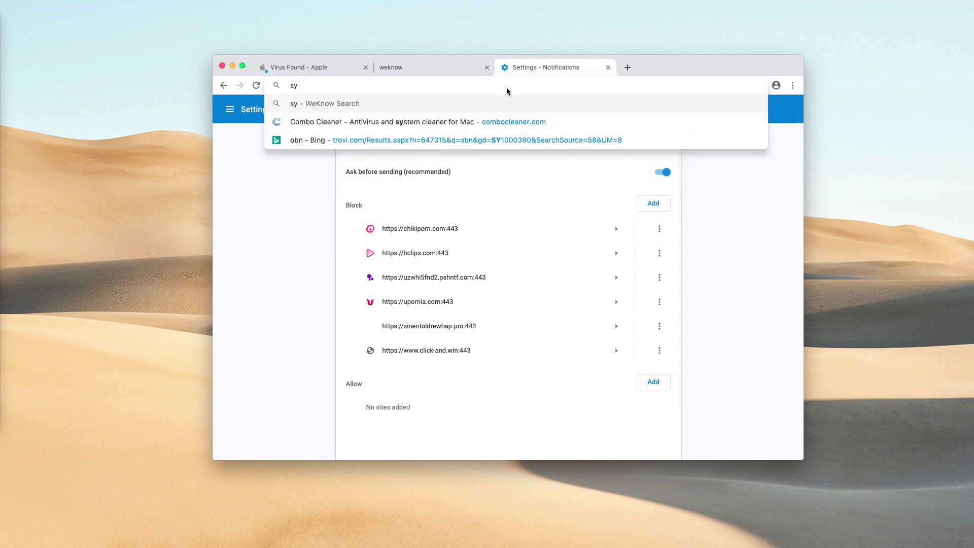
type("s")
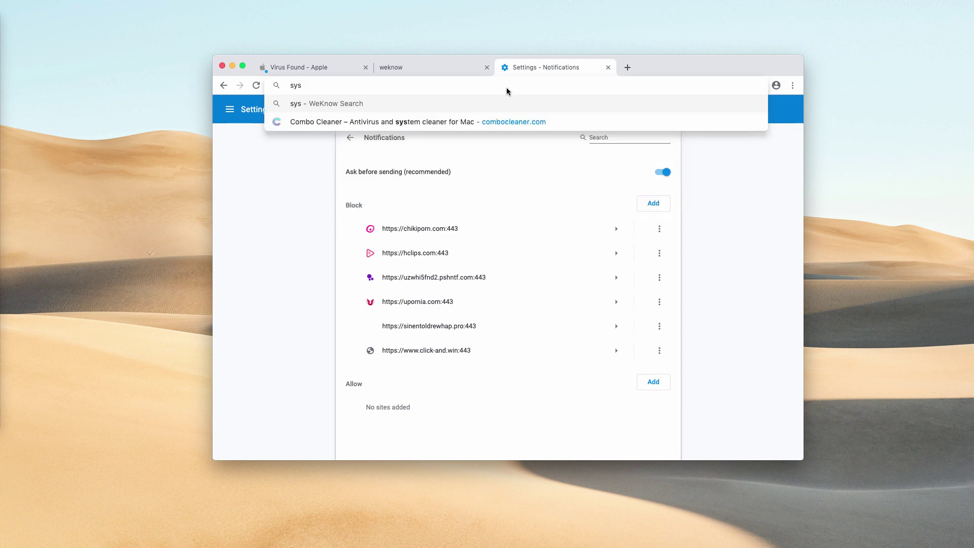
key("BackSpace")
key("BackSpace")
key("BackSpace")
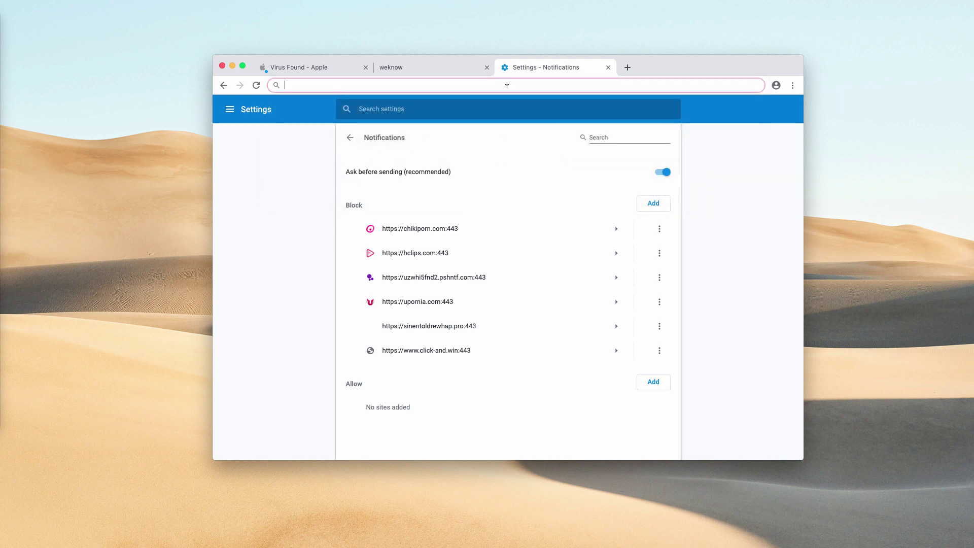
type("co")
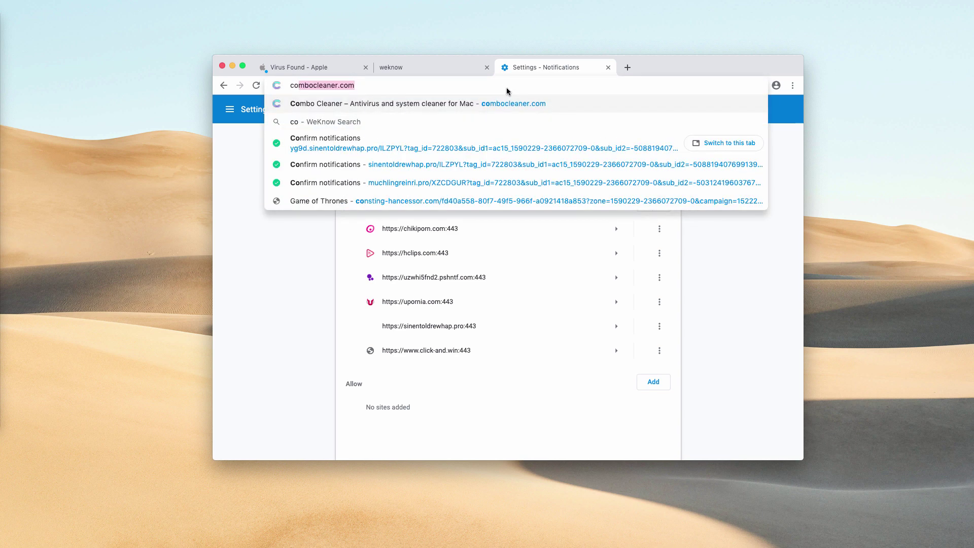
key("Return")
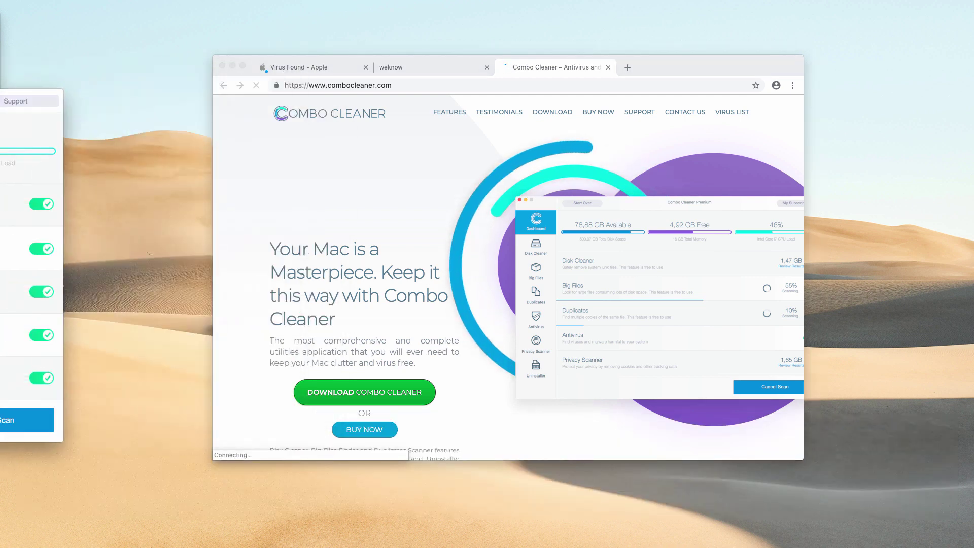
Centre the Combo Cleaner window and open its Antivirus scan options.
left_click_drag(30, 94, 487, 81)
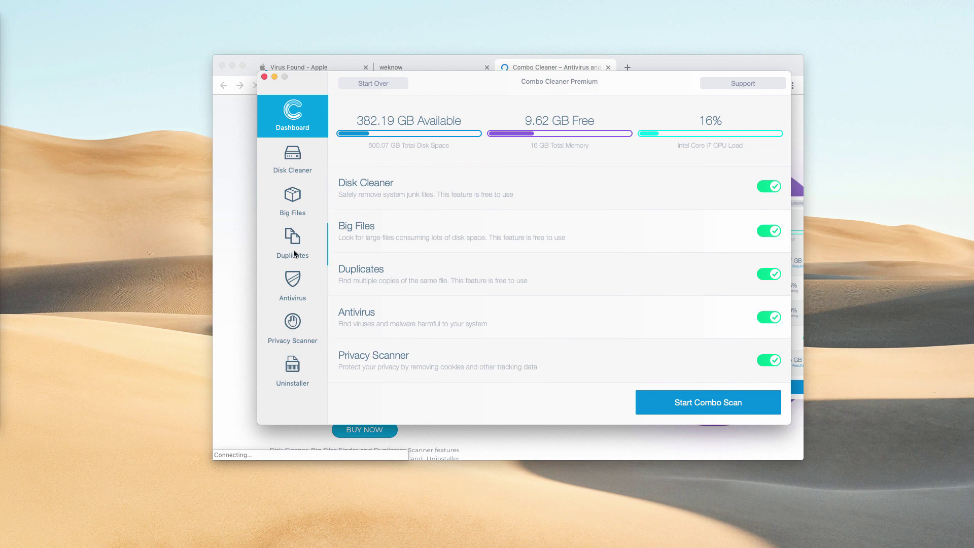
left_click(294, 287)
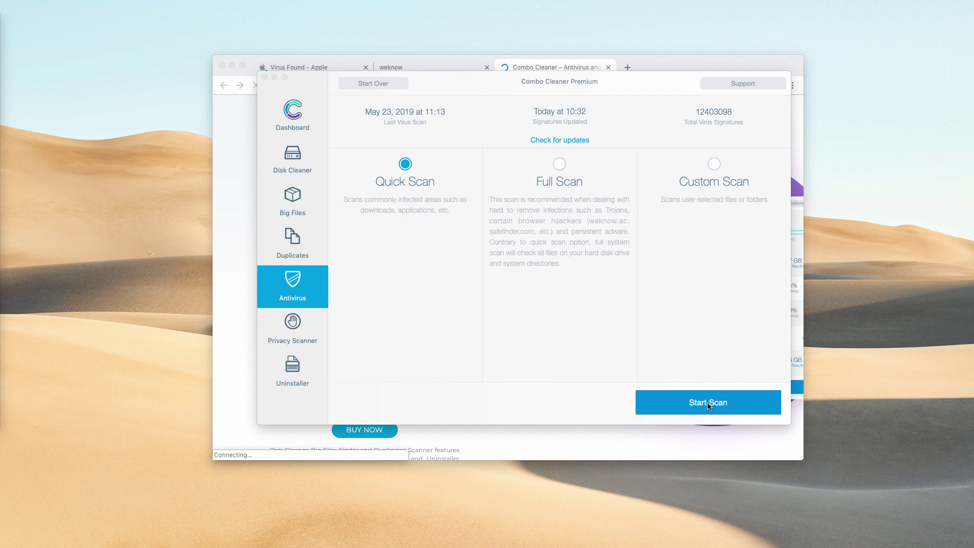
Start a Combo Scan from the Dashboard and let it run until 4 threats are found.
left_click(299, 116)
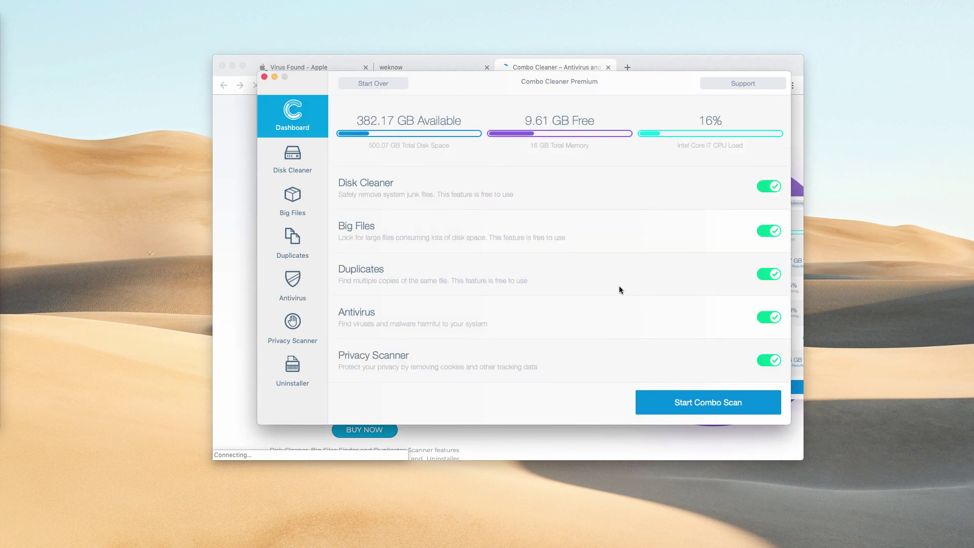
left_click(680, 403)
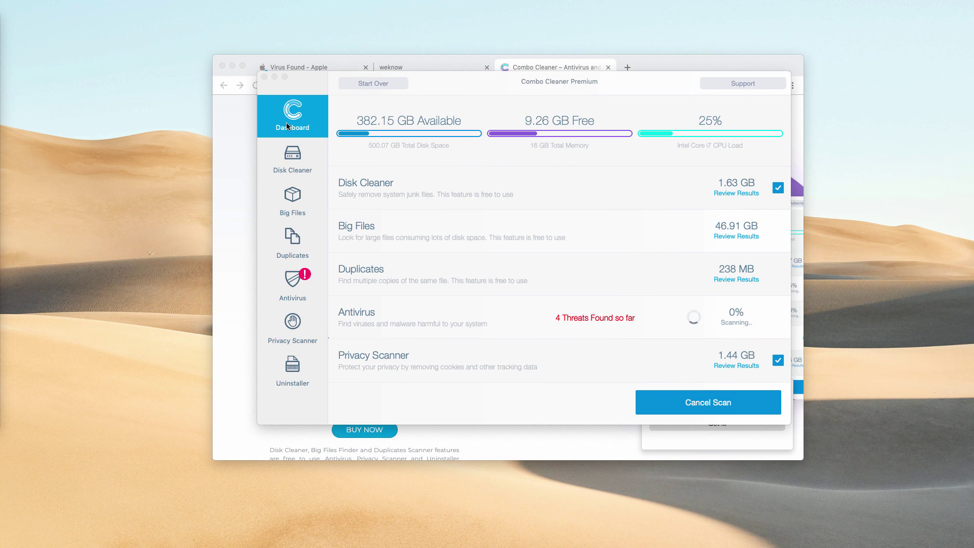
left_click(476, 87)
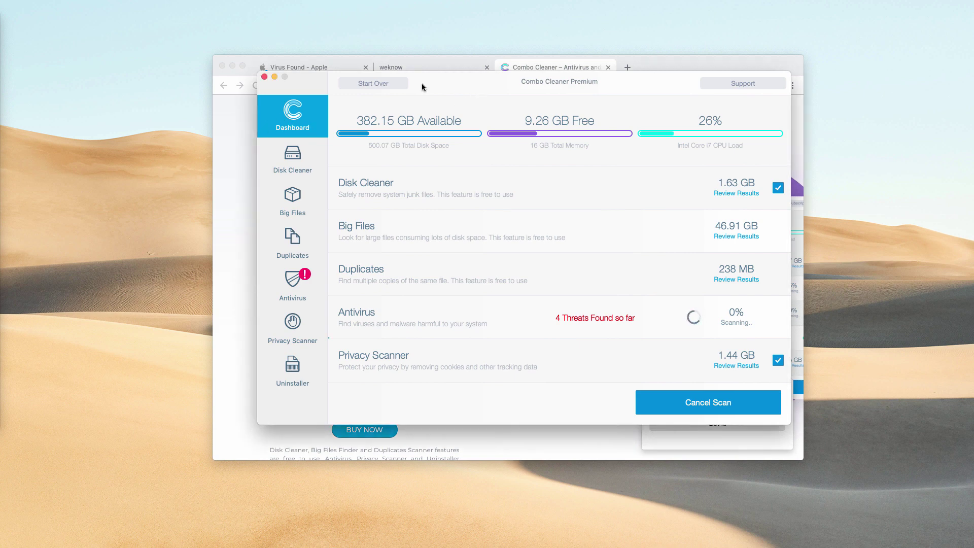